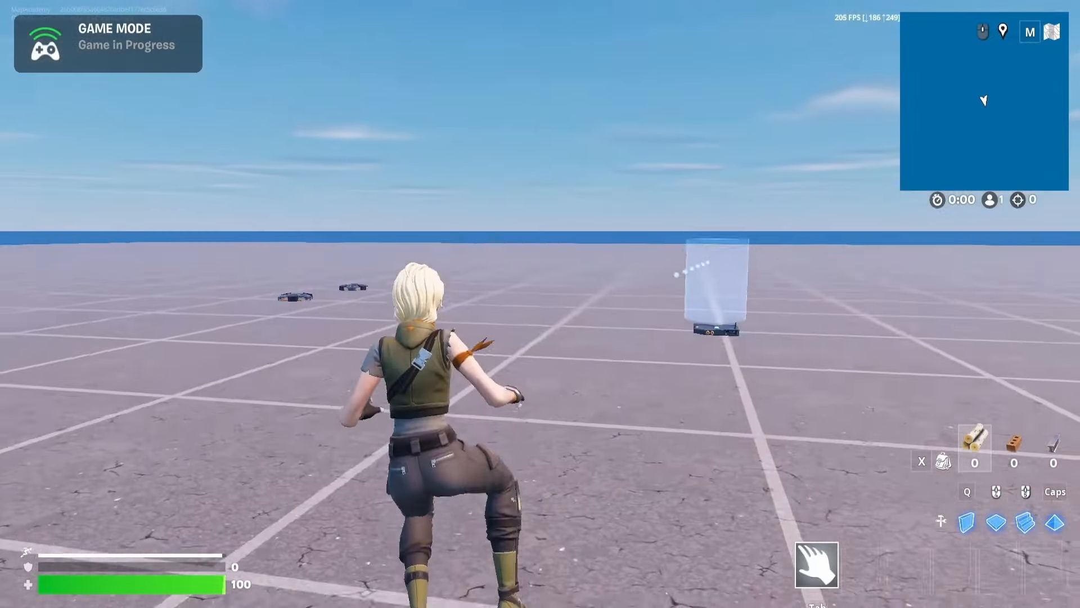
{"action": "key", "text": "space"}
{"action": "key", "text": "w"}
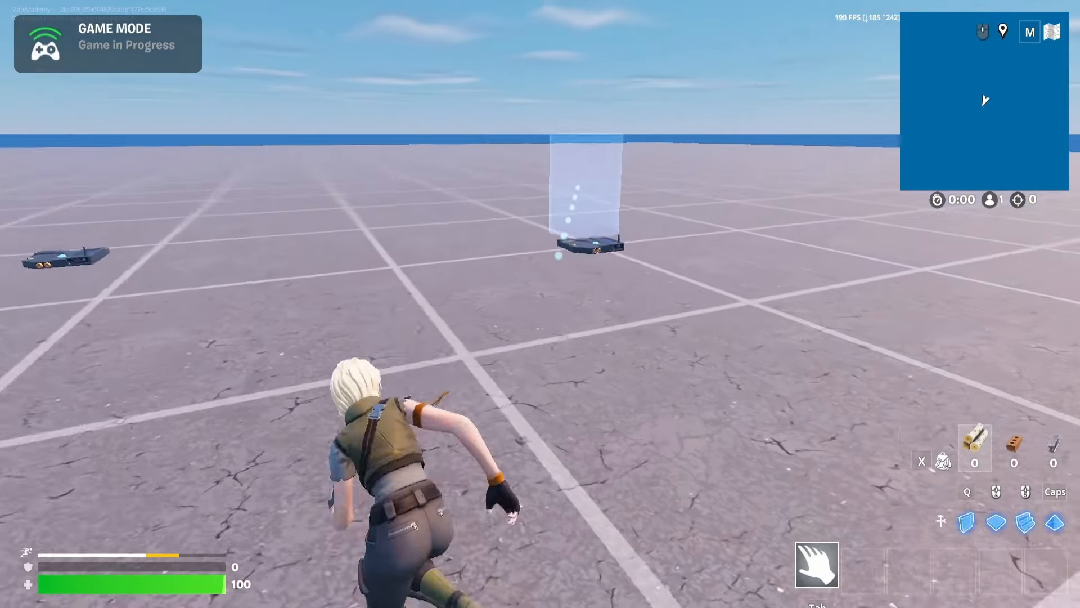
{"action": "key", "text": "space"}
{"action": "key", "text": "w"}
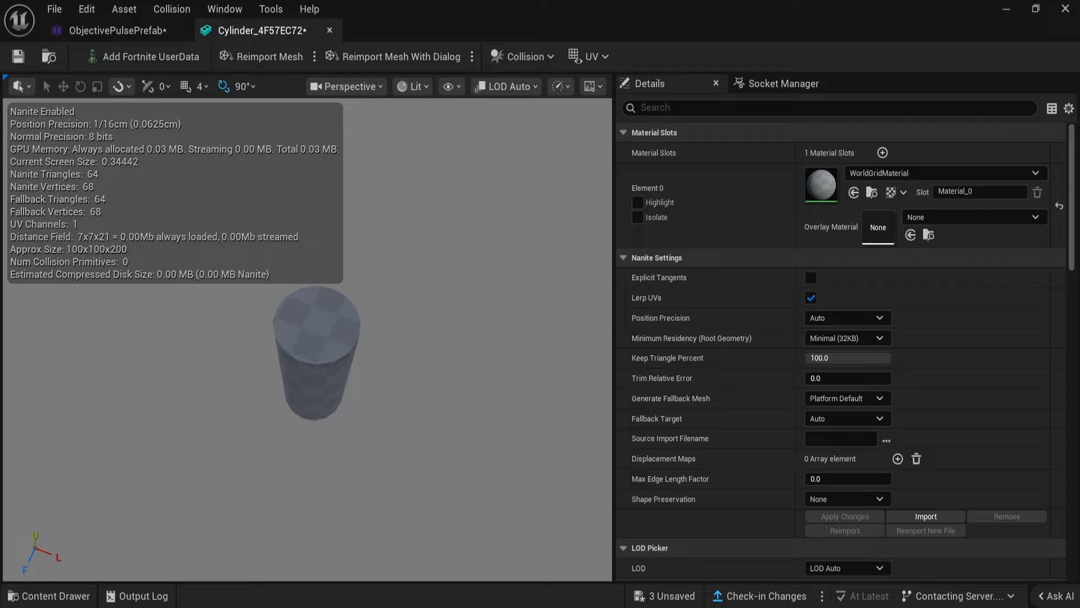
{"action": "right_click_drag", "start_coordinate": [316, 349], "coordinate": [360, 282]}
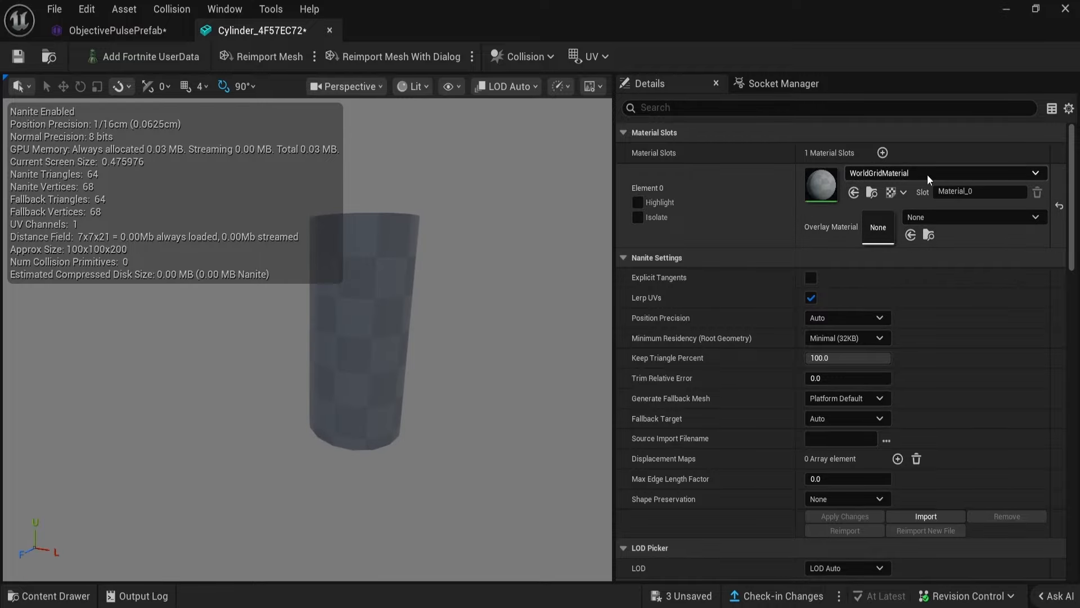
Search for "trans" and assign the translucent barrier bounds material to the cylinder mesh's material slot.
{"action": "left_click", "coordinate": [929, 177]}
{"action": "type", "text": "trans"}
{"action": "left_click", "coordinate": [968, 452]}
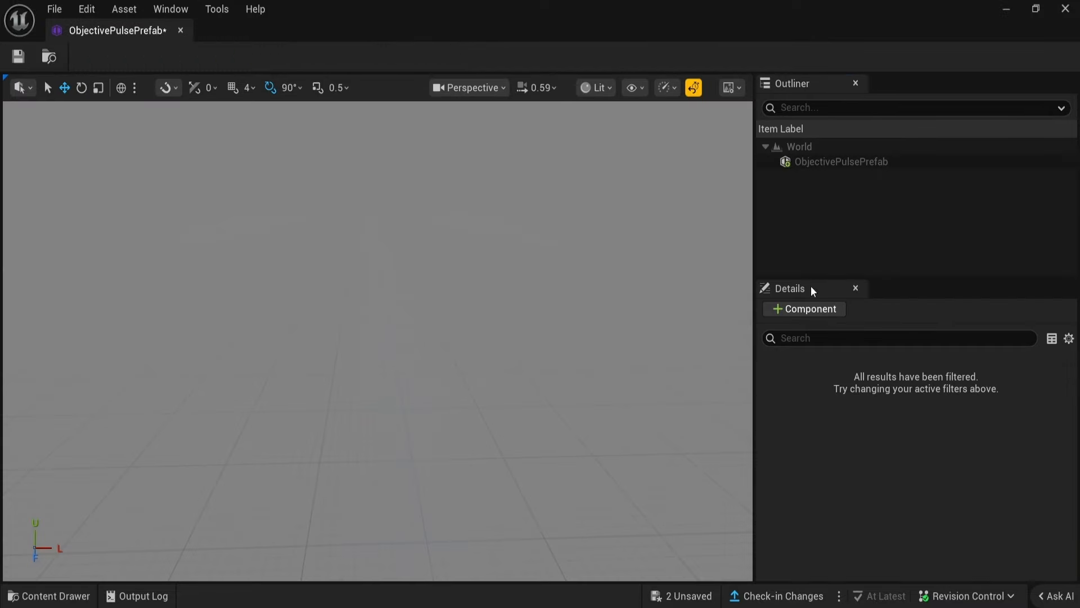
Add the Cylinder_4F57EC72 mesh as a component of ObjectivePulsePrefab.
{"action": "left_click", "coordinate": [804, 309]}
{"action": "left_click", "coordinate": [844, 468]}
{"action": "left_click", "coordinate": [822, 398]}
Scale the translucent cylinder to a wider shape in the prefab and save ObjectivePulsePrefab.
{"action": "right_click_drag", "start_coordinate": [360, 338], "coordinate": [416, 349]}
{"action": "key", "text": "r"}
{"action": "left_click_drag", "start_coordinate": [360, 441], "coordinate": [351, 424]}
{"action": "right_click_drag", "start_coordinate": [427, 406], "coordinate": [360, 394]}
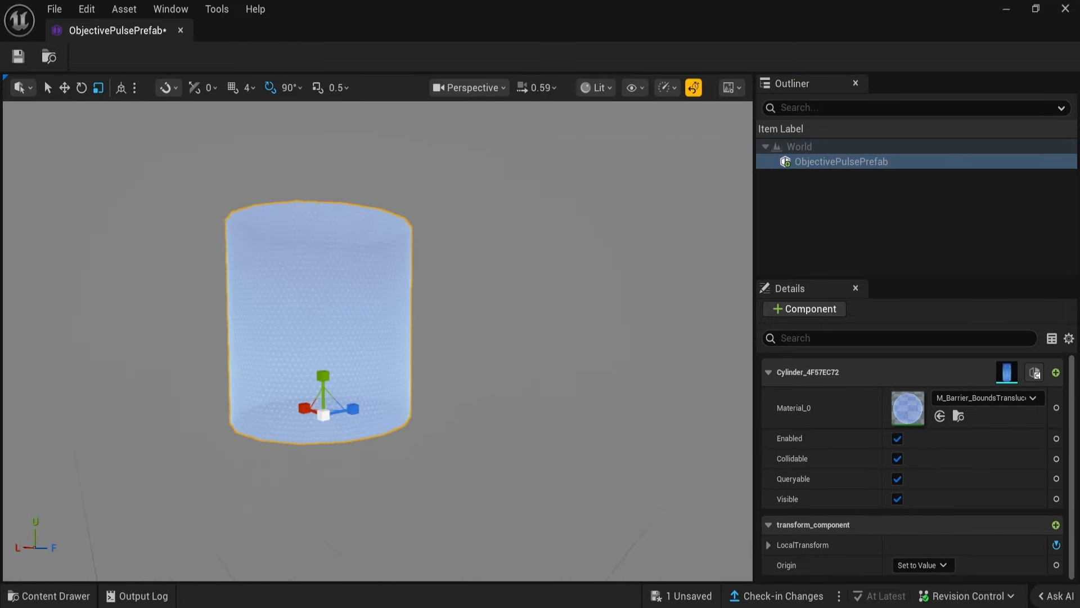
{"action": "left_click_drag", "start_coordinate": [393, 400], "coordinate": [393, 388]}
{"action": "right_click_drag", "start_coordinate": [393, 388], "coordinate": [439, 411]}
{"action": "left_click", "coordinate": [841, 199]}
{"action": "key", "text": "ctrl+s"}
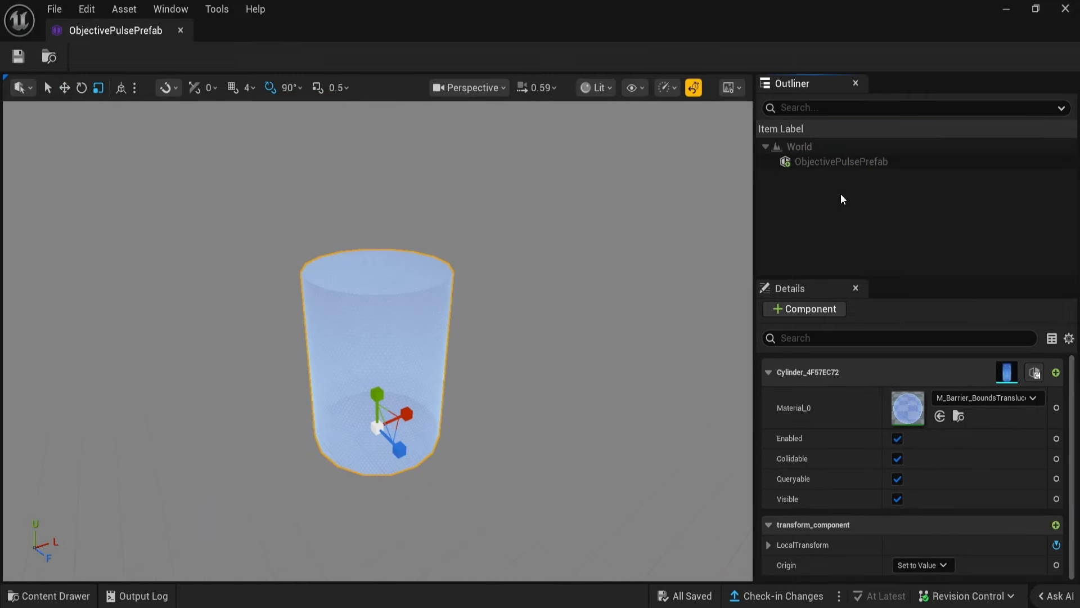
{"action": "left_click", "coordinate": [830, 164]}
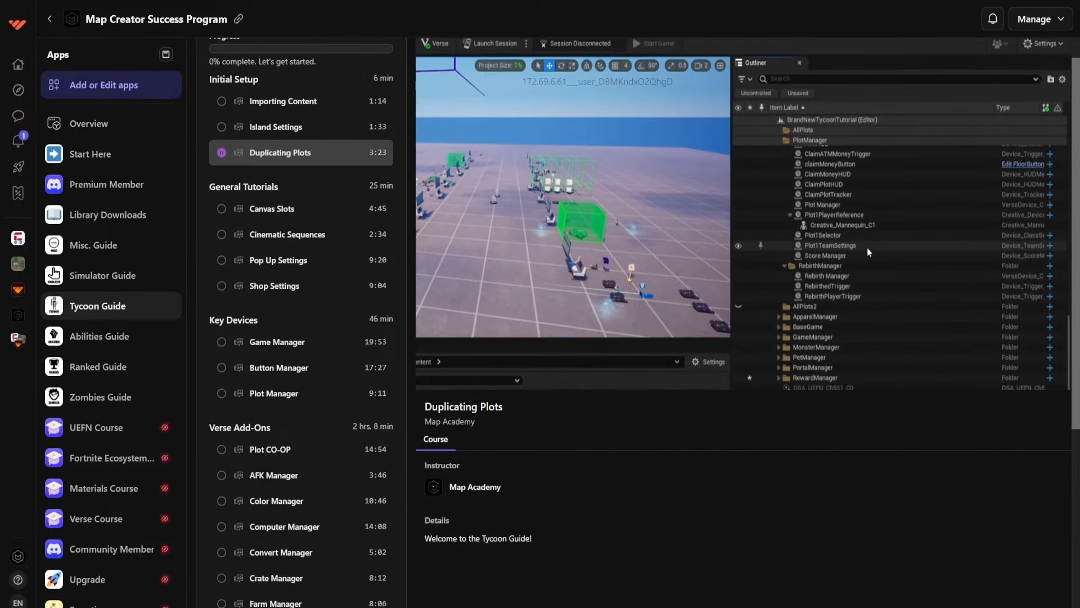
{"action": "scroll", "coordinate": [638, 320], "scroll_direction": "down", "scroll_amount": 1}
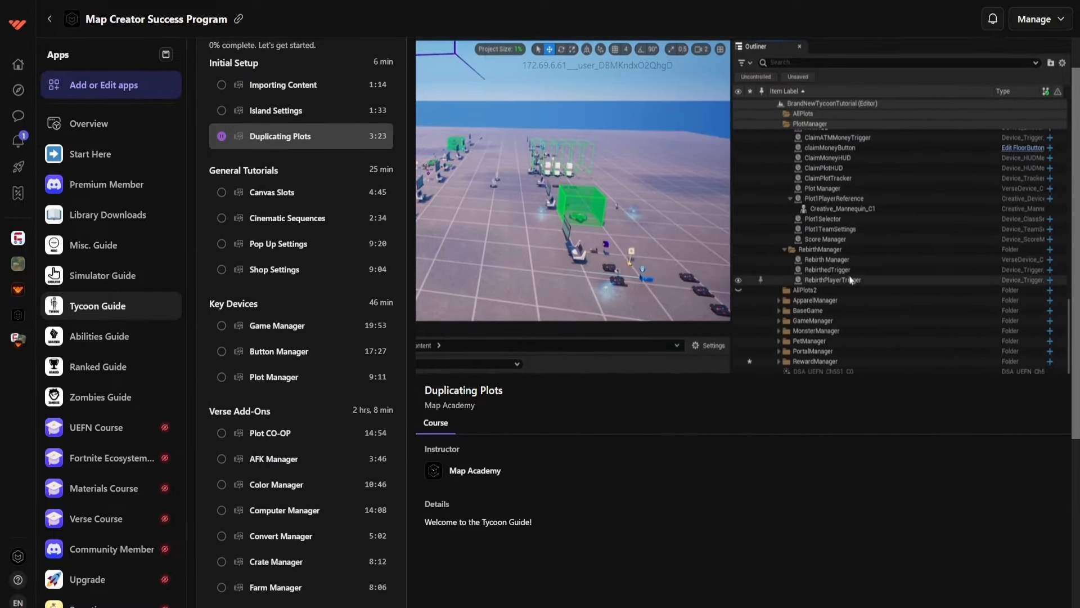
{"action": "scroll", "coordinate": [638, 321], "scroll_direction": "down", "scroll_amount": 1}
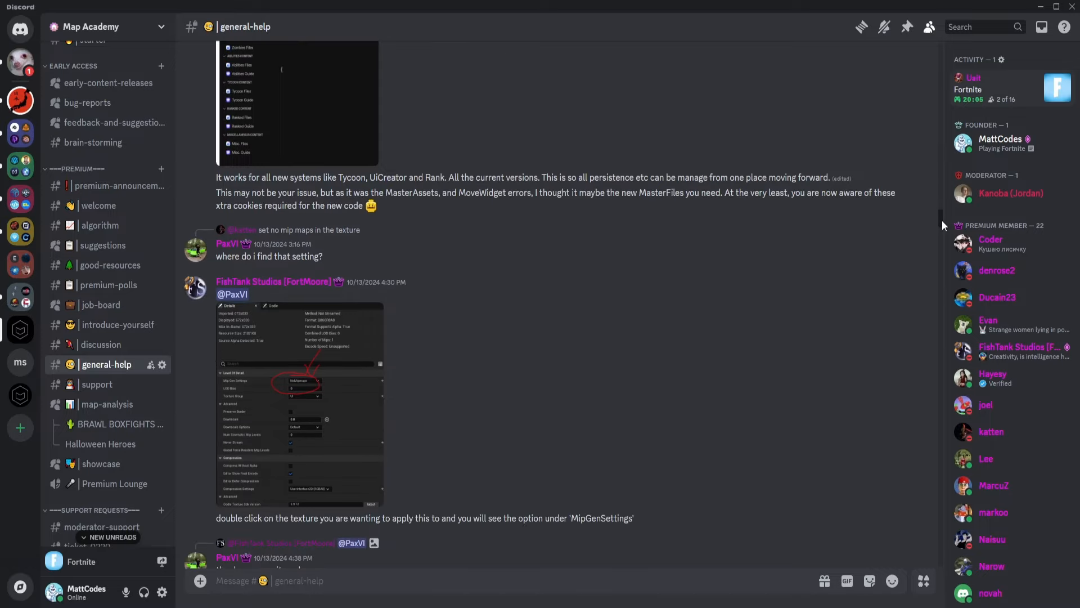
{"action": "left_click_drag", "start_coordinate": [941, 220], "coordinate": [937, 282]}
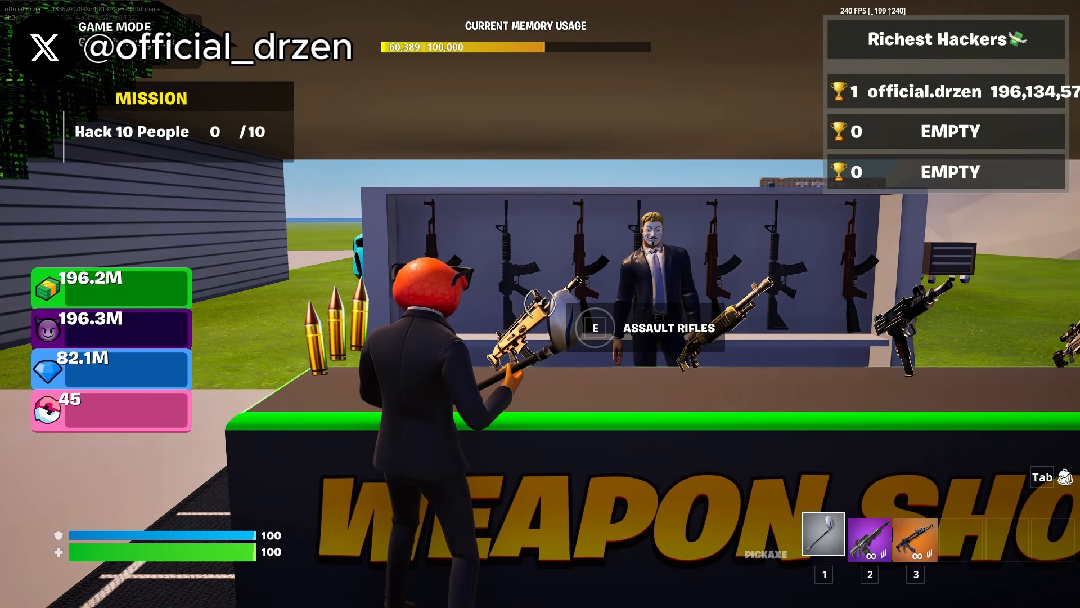
{"action": "key", "text": "e"}
{"action": "left_click", "coordinate": [953, 334]}
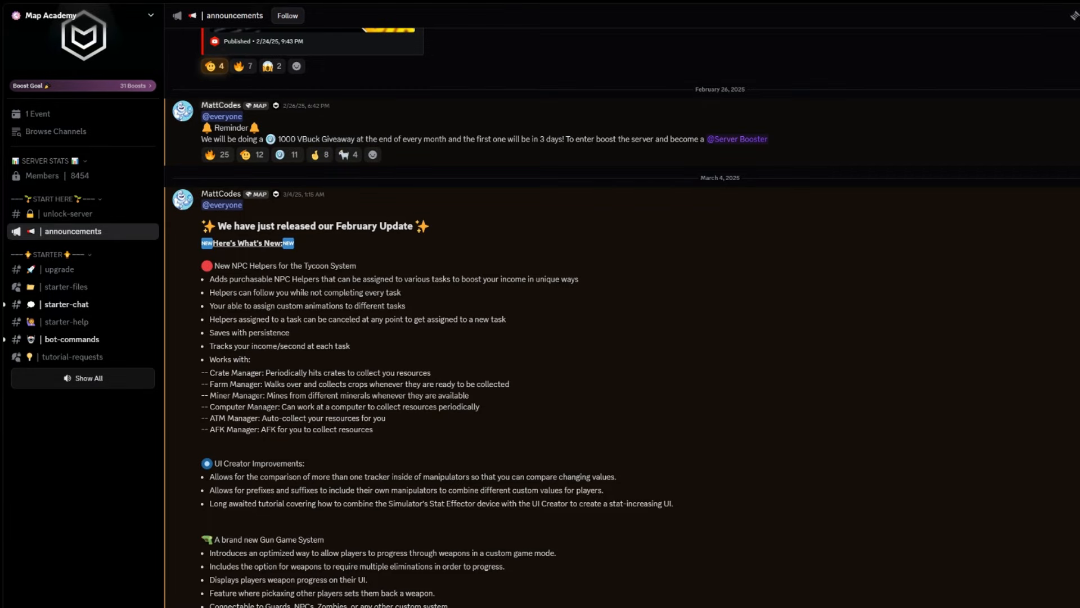
{"action": "scroll", "coordinate": [507, 315], "scroll_direction": "down", "scroll_amount": 5}
{"action": "scroll", "coordinate": [506, 315], "scroll_direction": "down", "scroll_amount": 10}
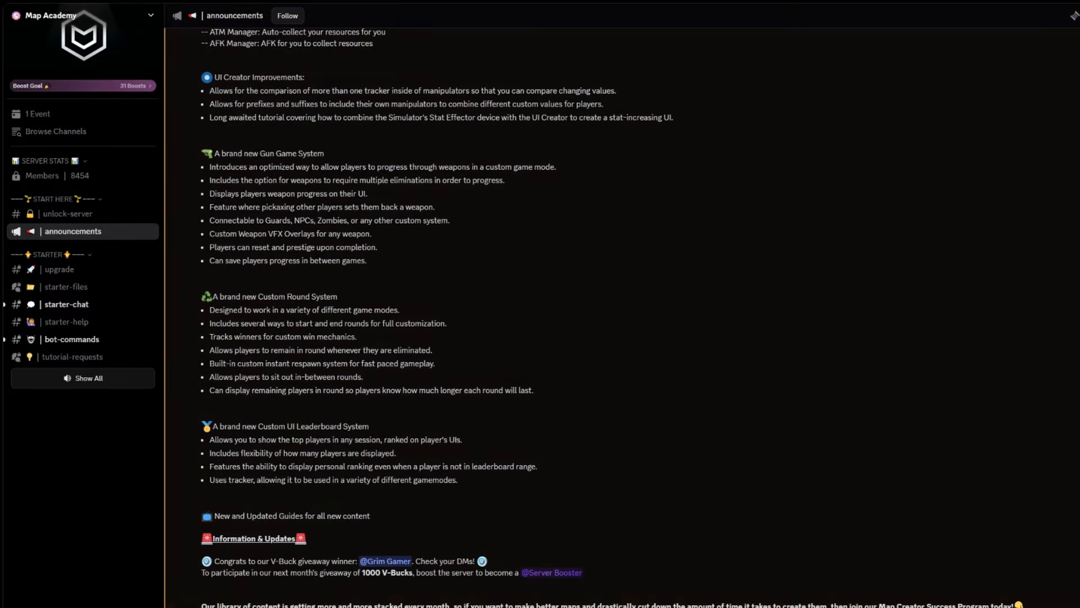
{"action": "scroll", "coordinate": [506, 315], "scroll_direction": "down", "scroll_amount": 7}
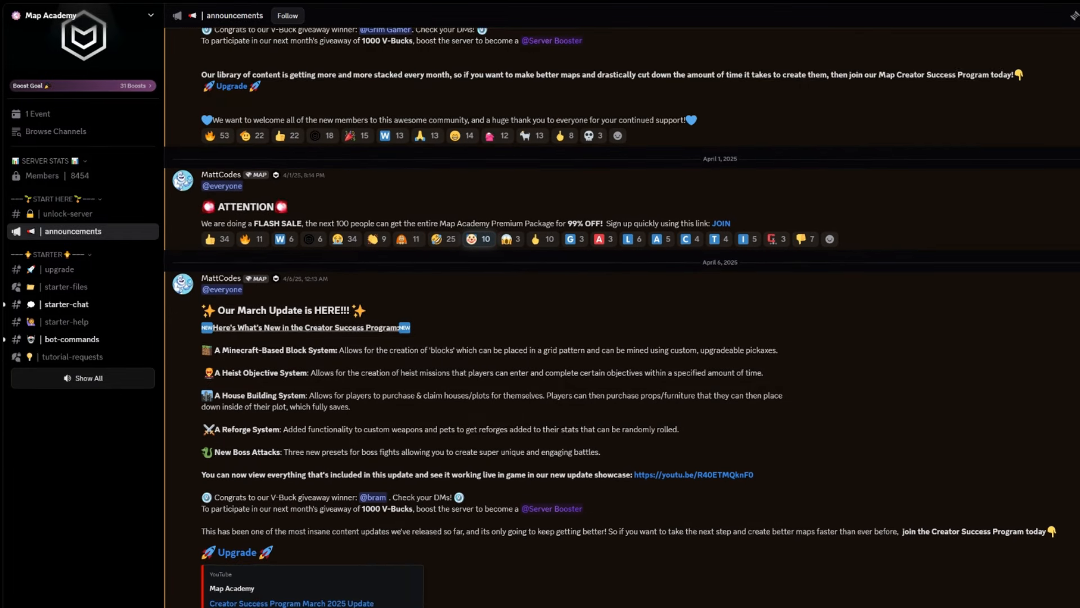
{"action": "scroll", "coordinate": [506, 315], "scroll_direction": "down", "scroll_amount": 7}
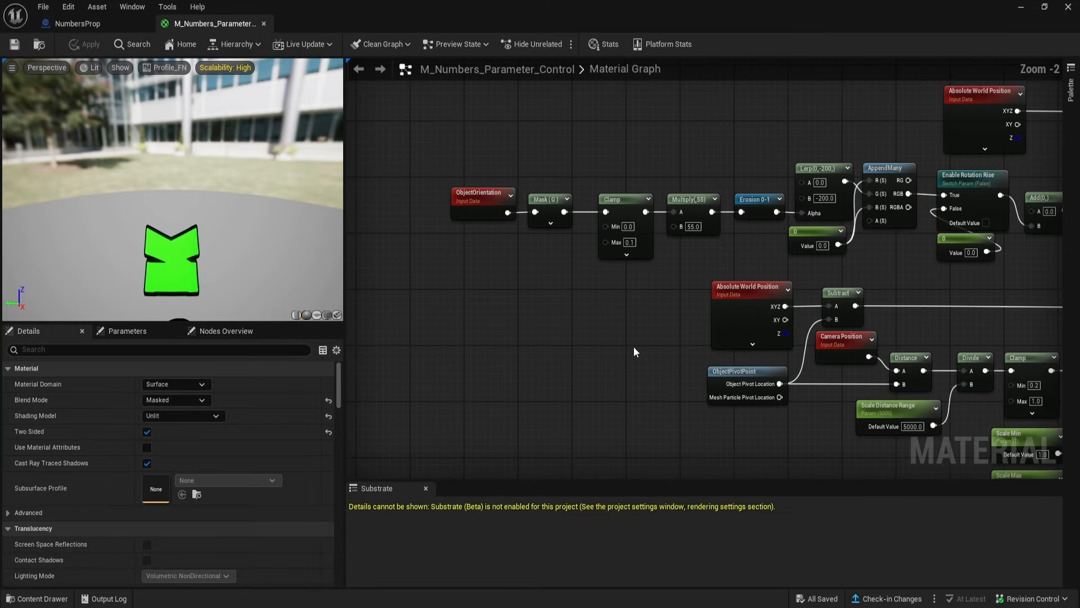
{"action": "scroll", "coordinate": [633, 347], "scroll_direction": "down", "scroll_amount": 6}
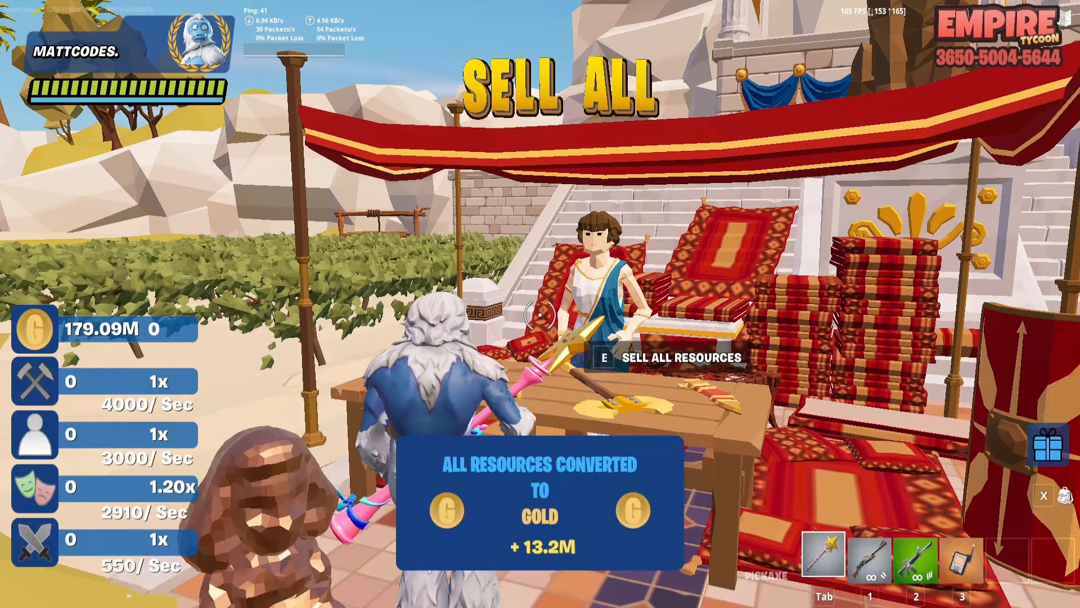
{"action": "key", "text": "e"}
{"action": "key", "text": "w"}
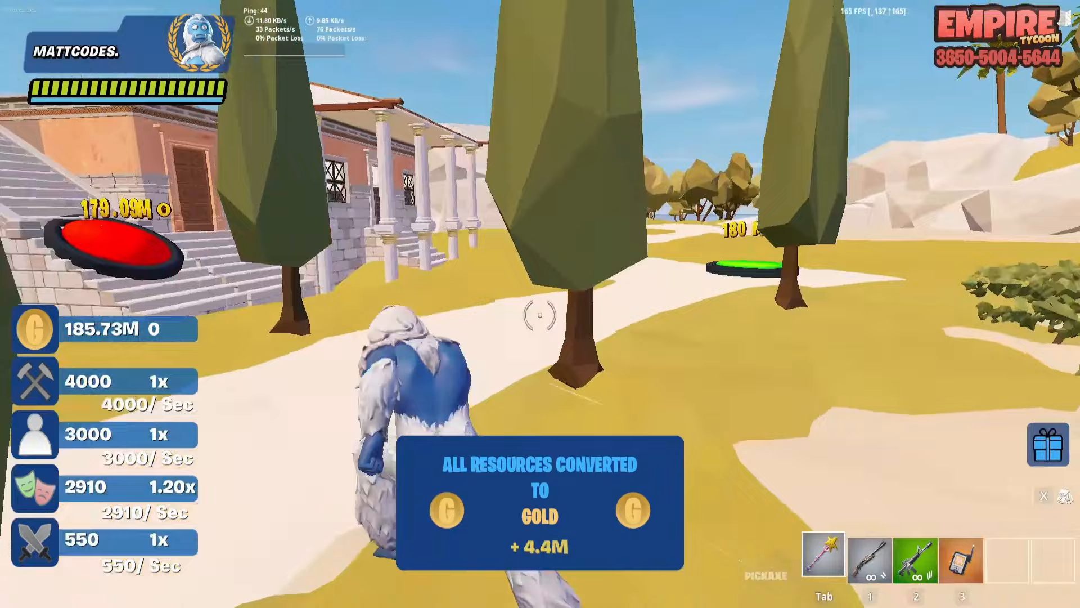
{"action": "key", "text": "w"}
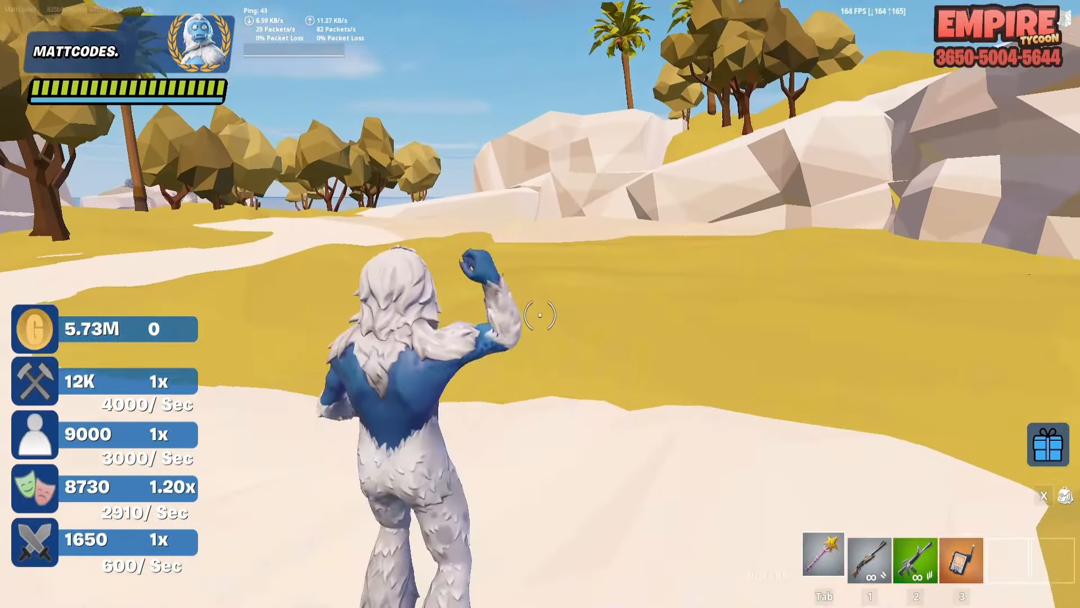
{"action": "key", "text": "w"}
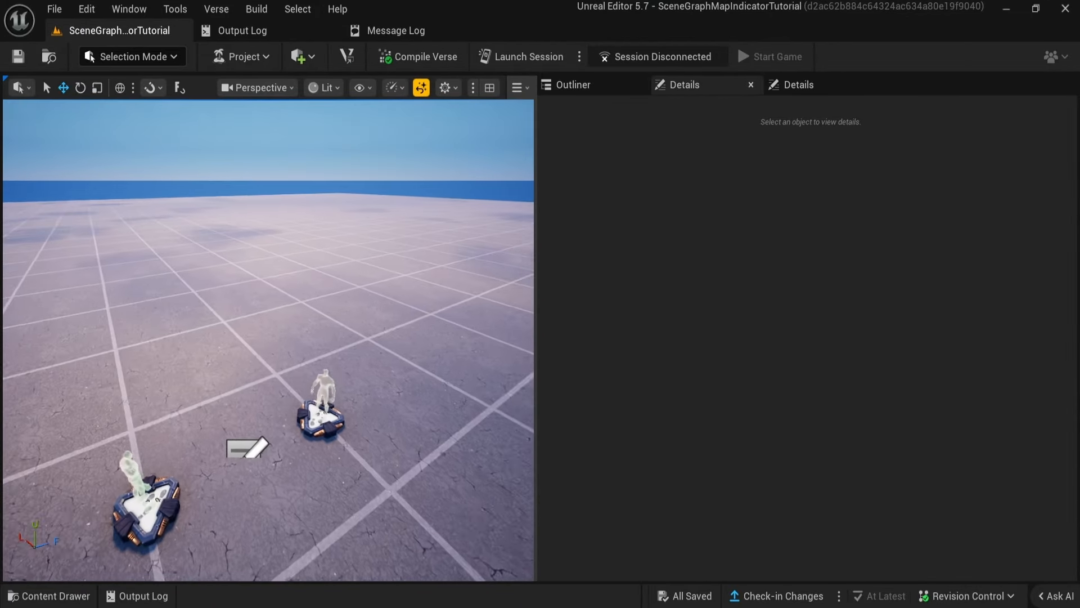
{"action": "mouse_move", "coordinate": [268, 341]}
{"action": "right_mouse_down"}
{"action": "mouse_move", "coordinate": [284, 315]}
{"action": "mouse_move", "coordinate": [261, 312]}
{"action": "mouse_move", "coordinate": [292, 295]}
{"action": "mouse_move", "coordinate": [259, 310]}
{"action": "mouse_move", "coordinate": [276, 323]}
{"action": "mouse_move", "coordinate": [272, 312]}
{"action": "mouse_move", "coordinate": [264, 354]}
{"action": "mouse_move", "coordinate": [272, 345]}
{"action": "right_mouse_up"}
{"action": "key", "text": "w"}
{"action": "key", "text": "s"}
{"action": "key", "text": "w"}
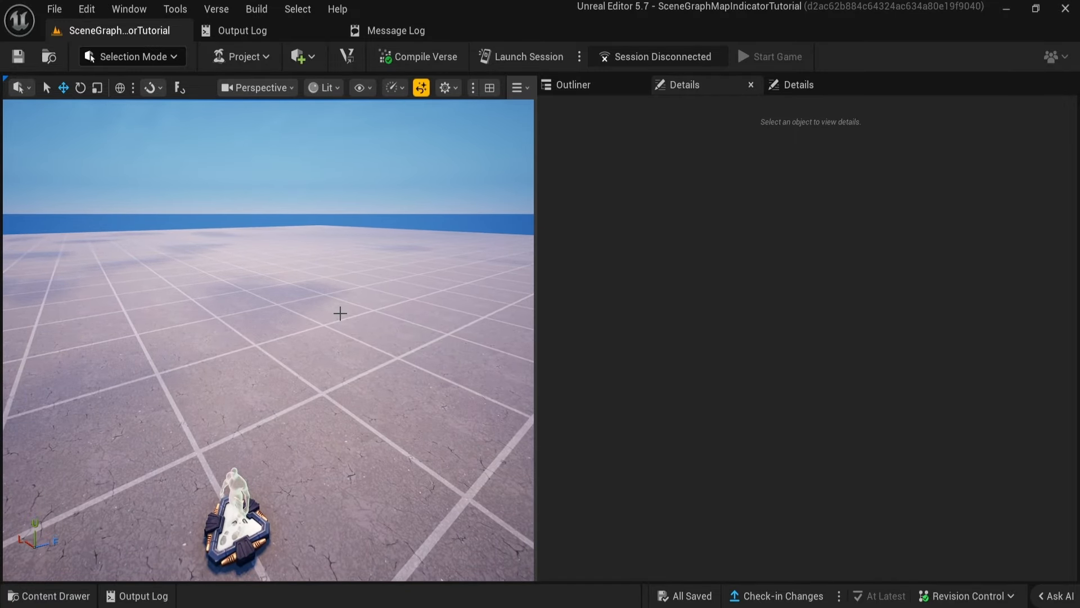
Open the LineVFX Niagara system from the project content and examine its user parameters and DirectionalBurst emitter stack.
{"action": "left_click", "coordinate": [56, 595]}
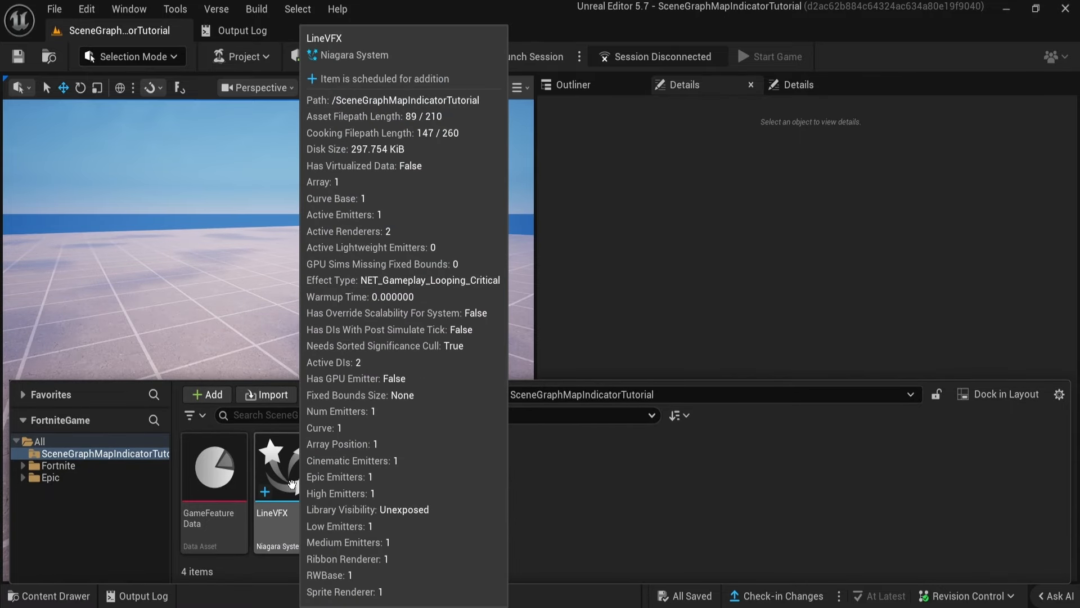
{"action": "double_click", "coordinate": [292, 484]}
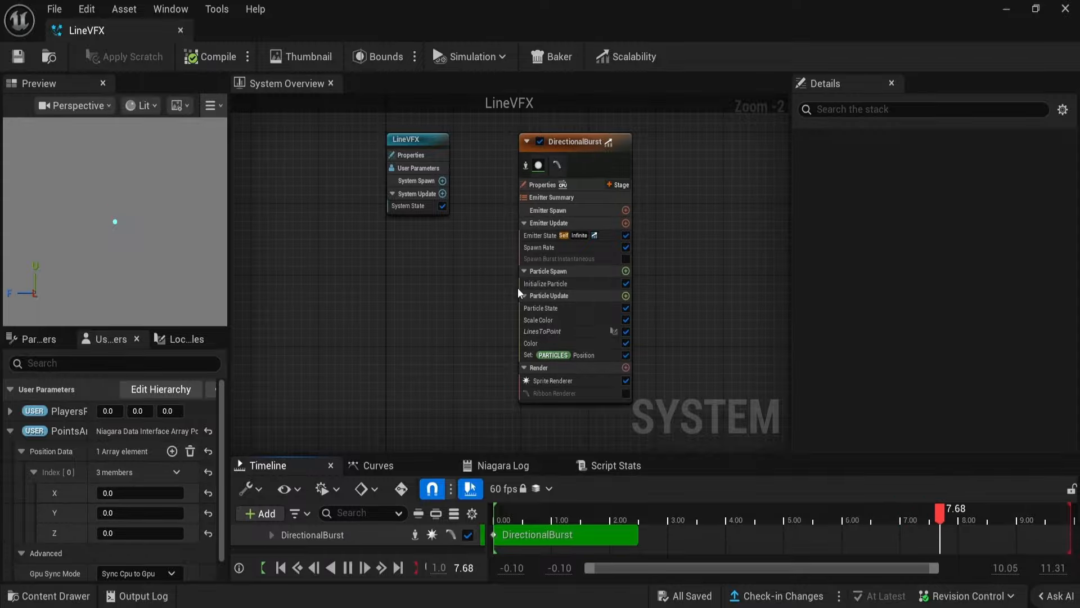
{"action": "scroll", "coordinate": [472, 297], "scroll_direction": "up", "scroll_amount": 2}
{"action": "mouse_move", "coordinate": [472, 297]}
{"action": "right_mouse_down"}
{"action": "mouse_move", "coordinate": [512, 296]}
{"action": "mouse_move", "coordinate": [454, 293]}
{"action": "right_mouse_up"}
{"action": "scroll", "coordinate": [456, 293], "scroll_direction": "down", "scroll_amount": 1}
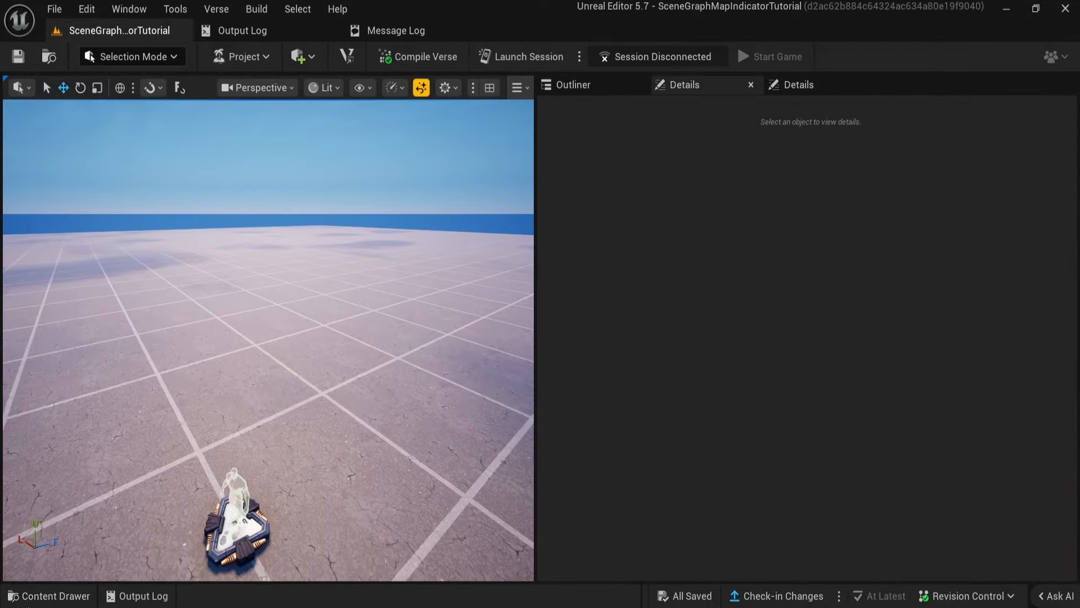
Place a LineVFX instance in the level near the spawn pads and bring up its PointsArray user parameters.
{"action": "left_click", "coordinate": [35, 598]}
{"action": "left_click_drag", "start_coordinate": [282, 510], "coordinate": [274, 284]}
{"action": "right_click_drag", "start_coordinate": [275, 283], "coordinate": [225, 290]}
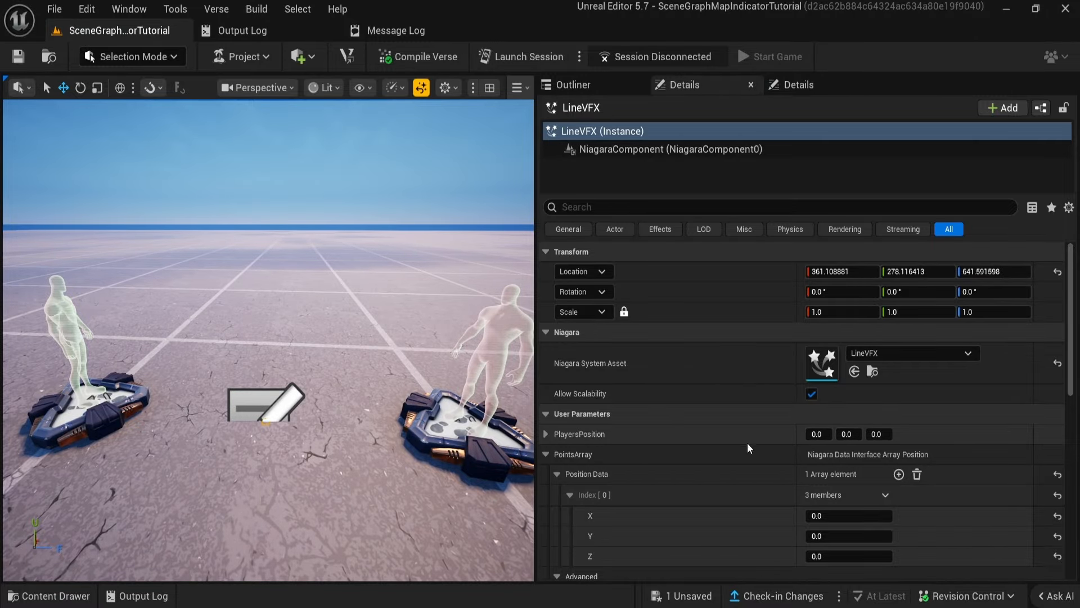
{"action": "scroll", "coordinate": [751, 450], "scroll_direction": "down", "scroll_amount": 3}
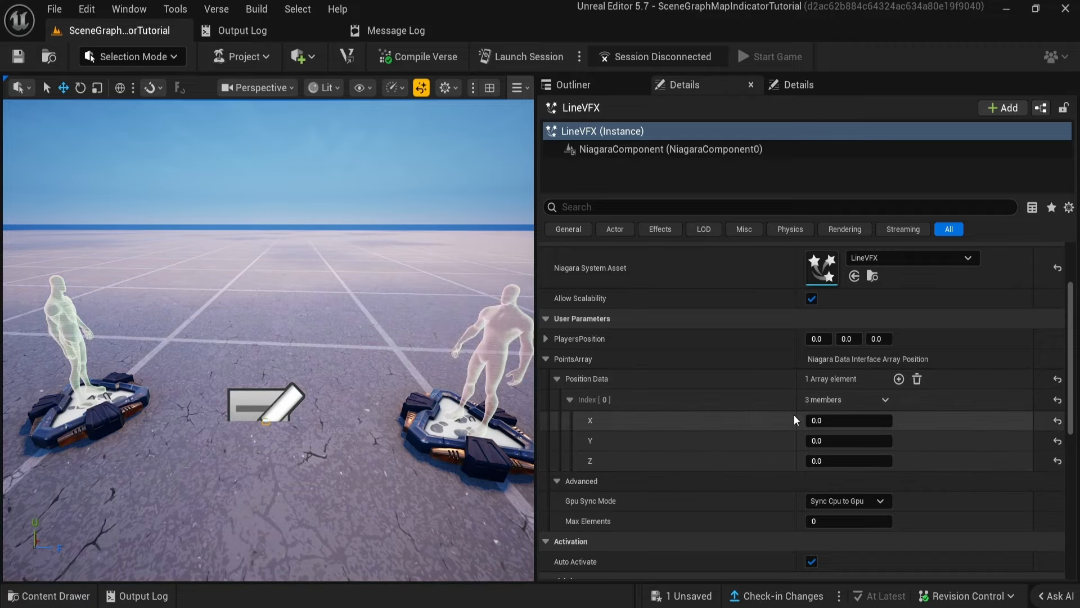
Set the X, Y and Z values of index 0 in the LineVFX PointsArray position data to 200 each.
{"action": "right_click_drag", "start_coordinate": [338, 348], "coordinate": [337, 396]}
{"action": "left_click", "coordinate": [848, 421]}
{"action": "type", "text": "200"}
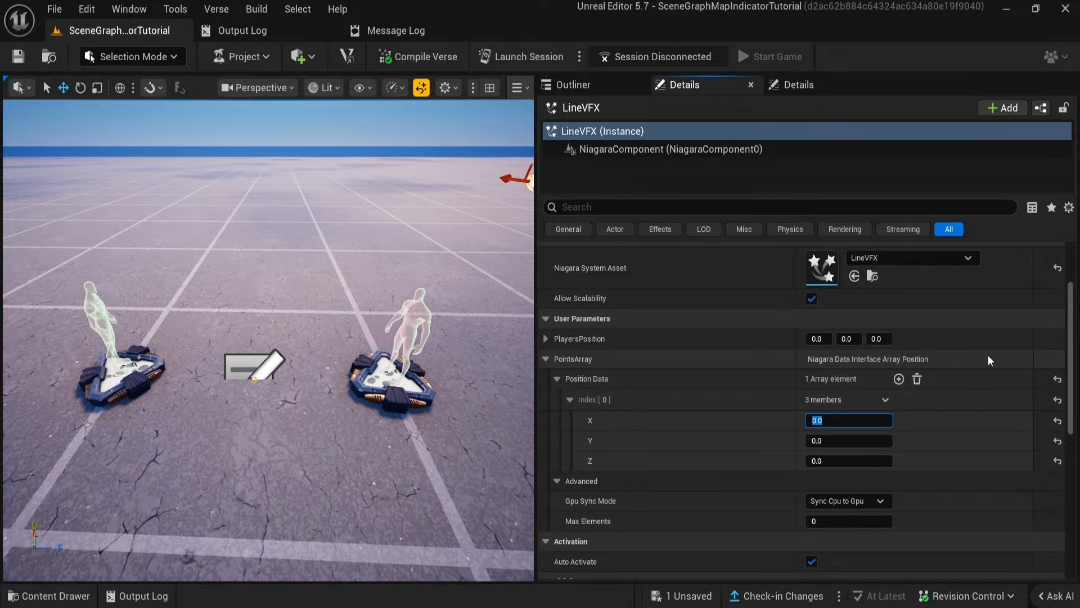
{"action": "key", "text": "Tab"}
{"action": "type", "text": "200"}
{"action": "key", "text": "Tab"}
{"action": "type", "text": "200"}
{"action": "key", "text": "Return"}
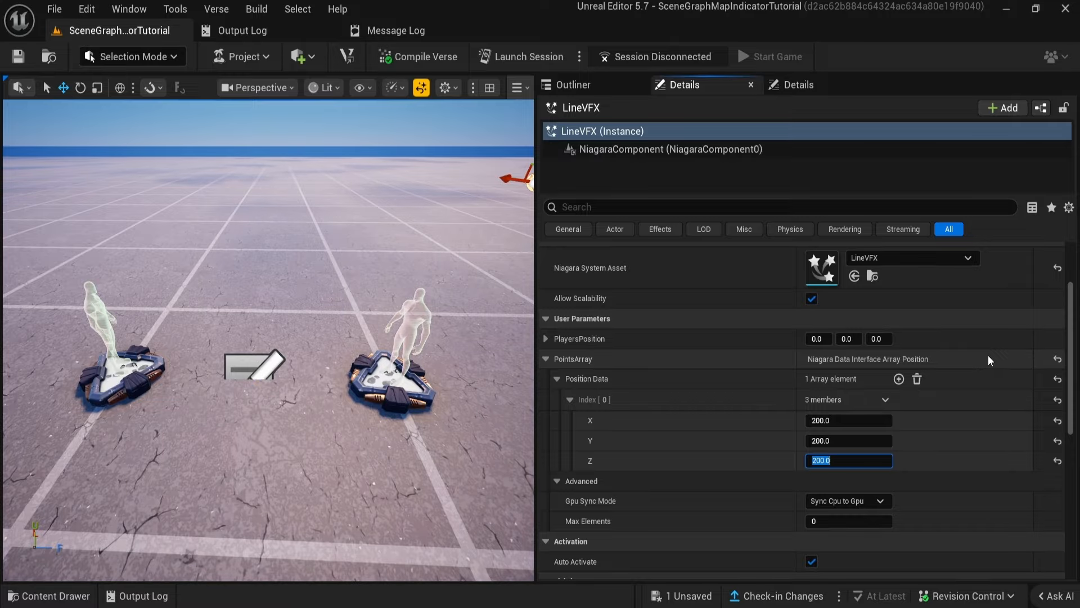
Inspect the particle line beside the spawn pad from several angles and delete the LineVFX instance from the level.
{"action": "right_click_drag", "start_coordinate": [337, 338], "coordinate": [360, 298]}
{"action": "scroll", "coordinate": [826, 373], "scroll_direction": "down", "scroll_amount": 2}
{"action": "mouse_move", "coordinate": [337, 337]}
{"action": "right_mouse_down"}
{"action": "mouse_move", "coordinate": [354, 298]}
{"action": "mouse_move", "coordinate": [349, 394]}
{"action": "mouse_move", "coordinate": [326, 411]}
{"action": "mouse_move", "coordinate": [366, 348]}
{"action": "mouse_move", "coordinate": [338, 377]}
{"action": "mouse_move", "coordinate": [363, 374]}
{"action": "mouse_move", "coordinate": [340, 354]}
{"action": "right_mouse_up"}
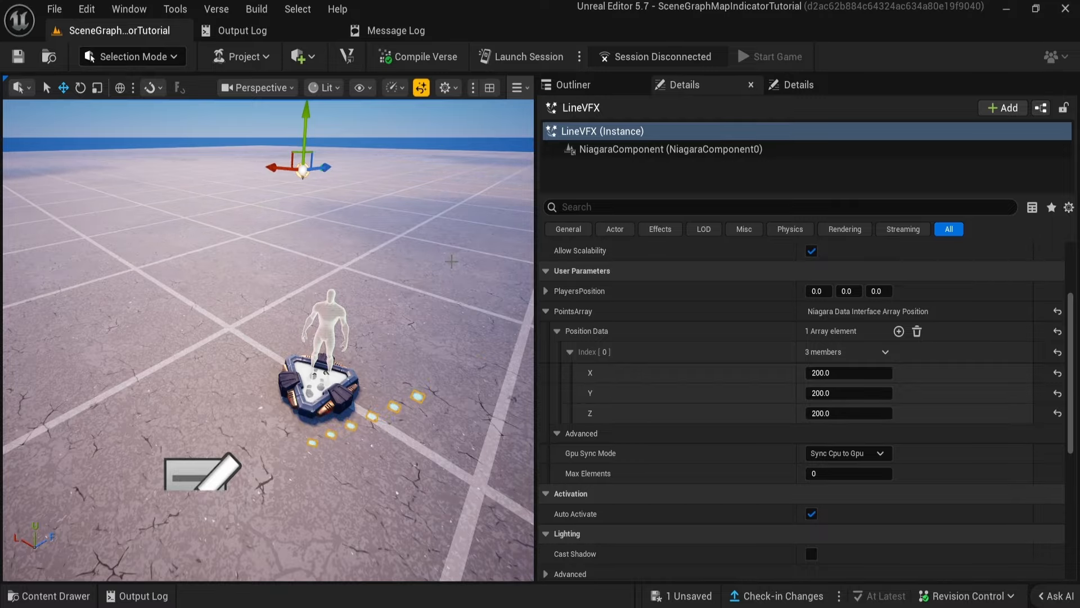
{"action": "right_click_drag", "start_coordinate": [451, 261], "coordinate": [429, 376]}
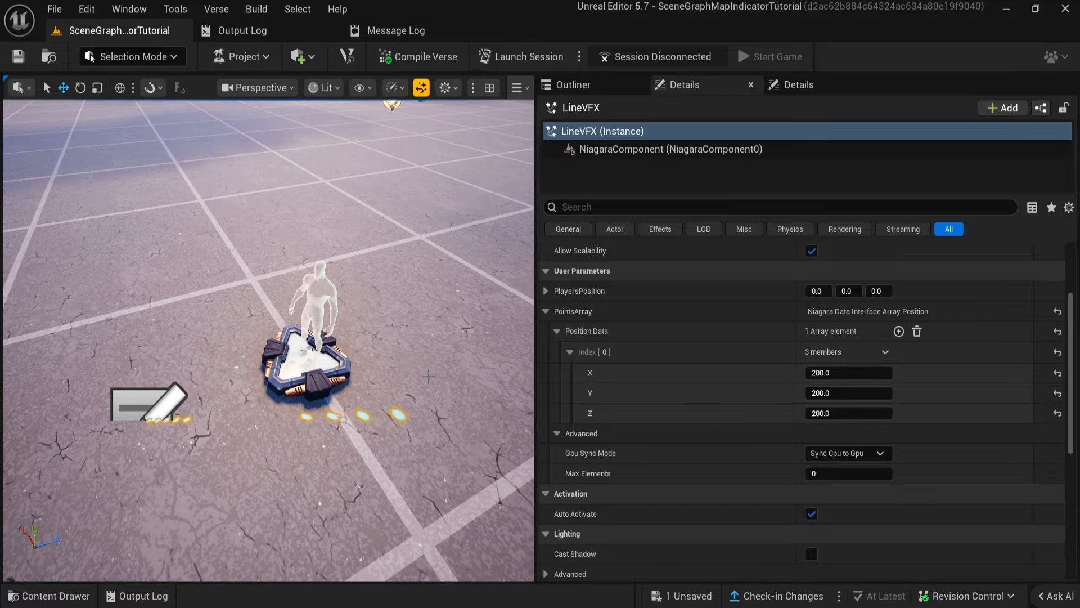
{"action": "mouse_move", "coordinate": [336, 361]}
{"action": "right_mouse_down"}
{"action": "mouse_move", "coordinate": [338, 315]}
{"action": "mouse_move", "coordinate": [335, 361]}
{"action": "right_mouse_up"}
{"action": "key", "text": "Delete"}
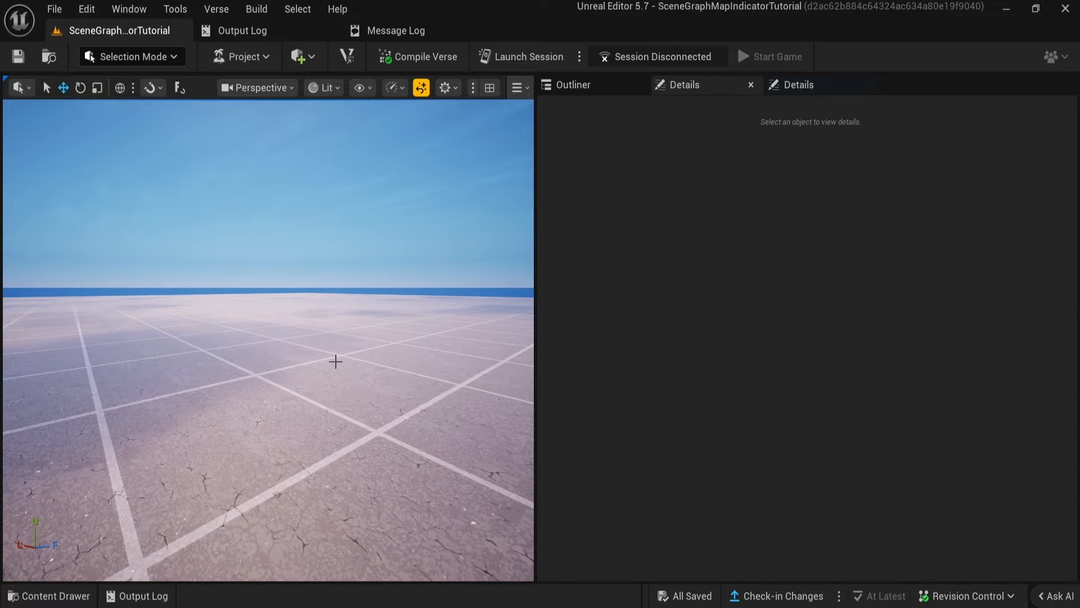
Open the project settings and look through the available project options.
{"action": "right_click_drag", "start_coordinate": [298, 402], "coordinate": [349, 430]}
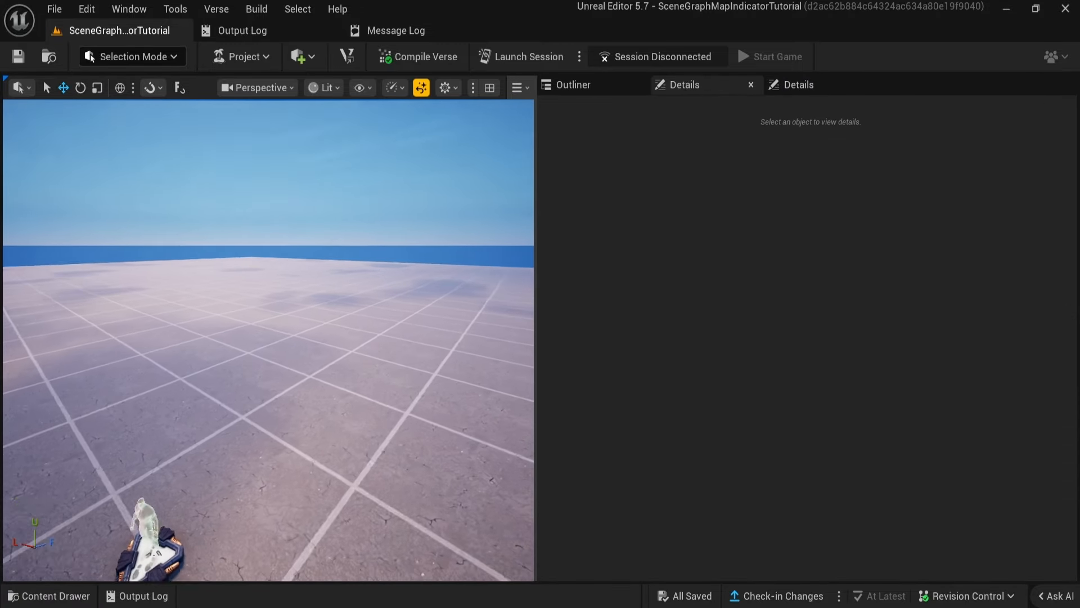
{"action": "mouse_move", "coordinate": [401, 323]}
{"action": "right_mouse_down"}
{"action": "mouse_move", "coordinate": [416, 365]}
{"action": "mouse_move", "coordinate": [401, 323]}
{"action": "right_mouse_up"}
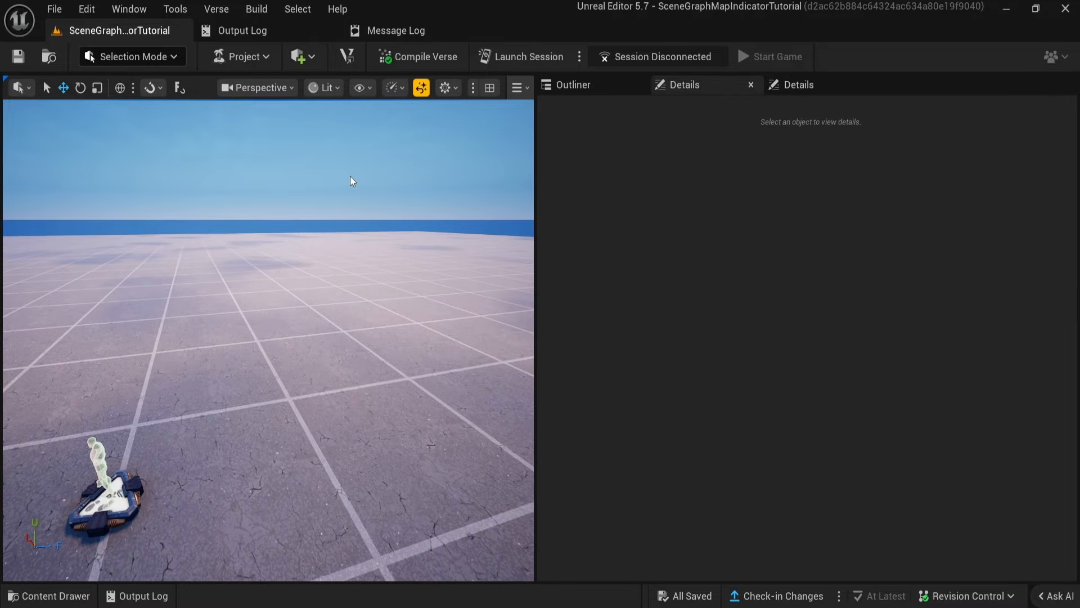
{"action": "left_click", "coordinate": [260, 57]}
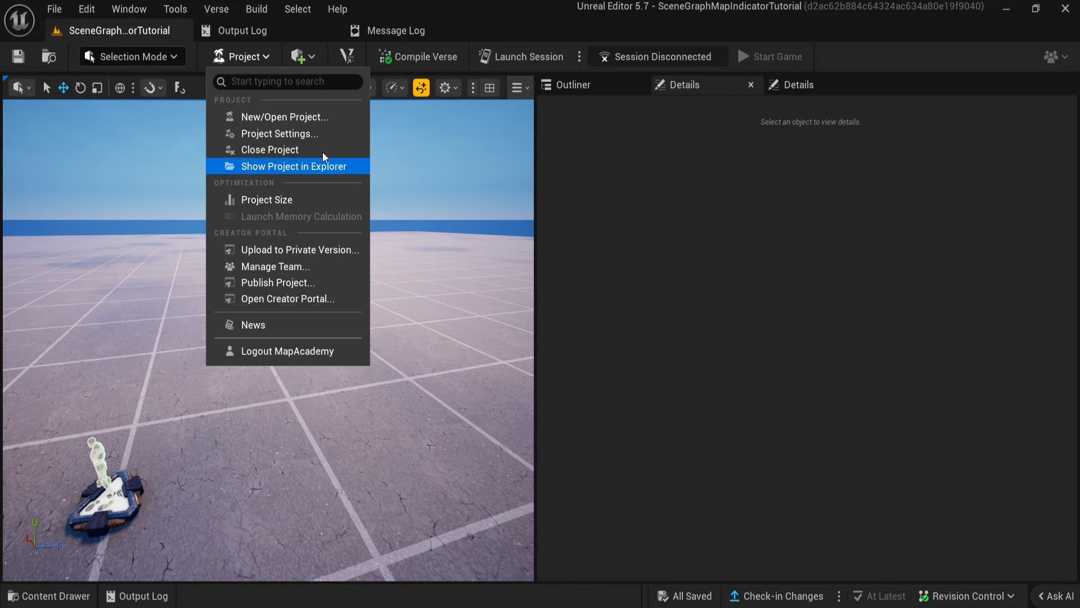
{"action": "left_click", "coordinate": [326, 130]}
{"action": "scroll", "coordinate": [304, 357], "scroll_direction": "down", "scroll_amount": 4}
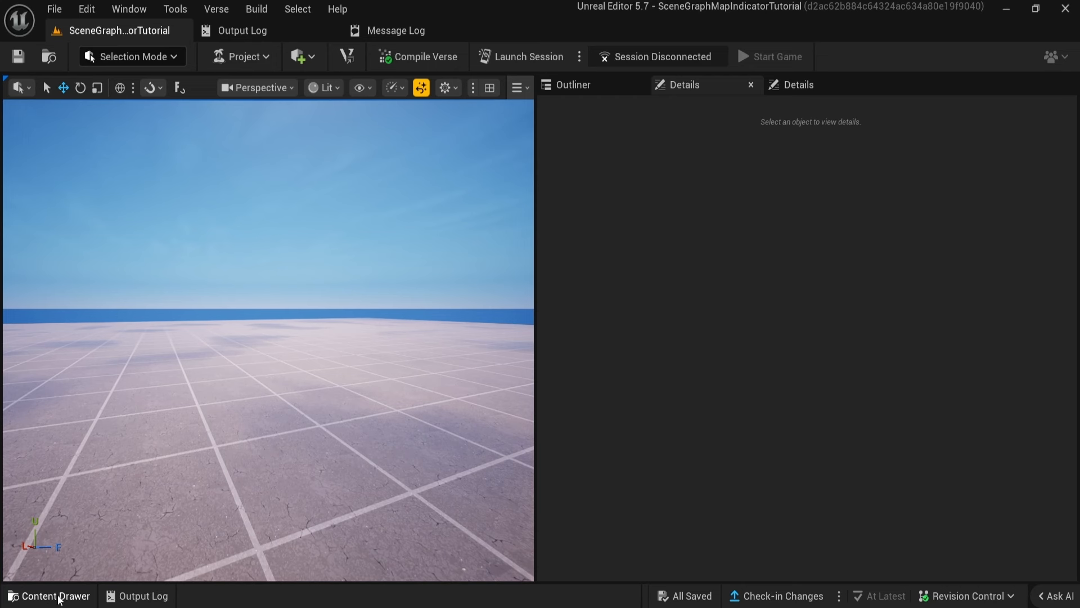
Create an Entity Prefab Definition in the SceneGraphMapIndicatorTutorial content folder and name it ObjectivePulsePrefab.
{"action": "left_click", "coordinate": [56, 595]}
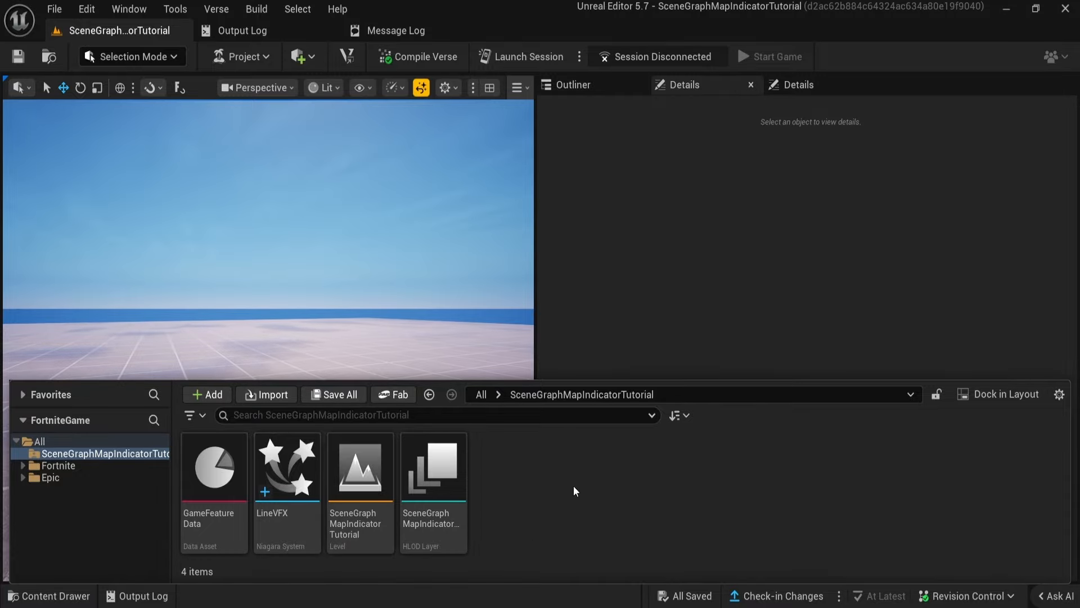
{"action": "right_click", "coordinate": [533, 475]}
{"action": "mouse_move", "coordinate": [602, 399]}
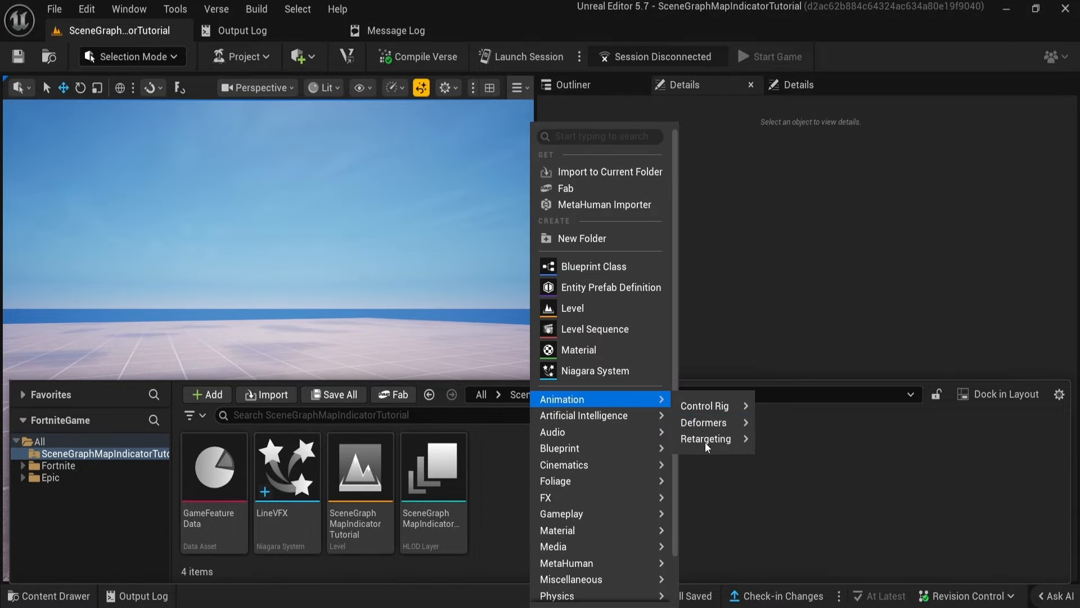
{"action": "mouse_move", "coordinate": [709, 422]}
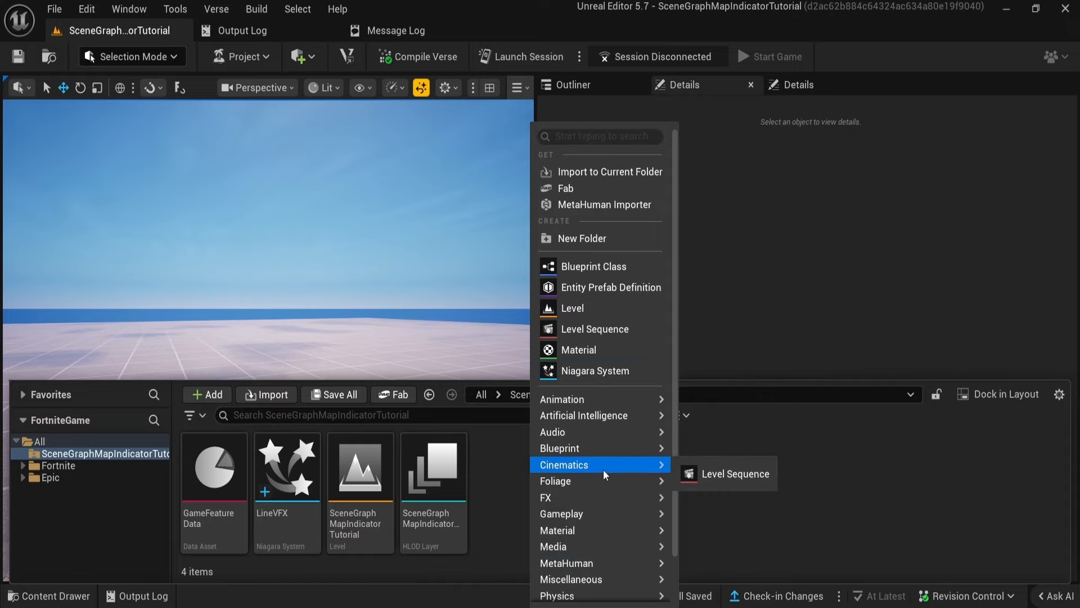
{"action": "left_click", "coordinate": [598, 289]}
{"action": "key", "text": "BackSpace"}
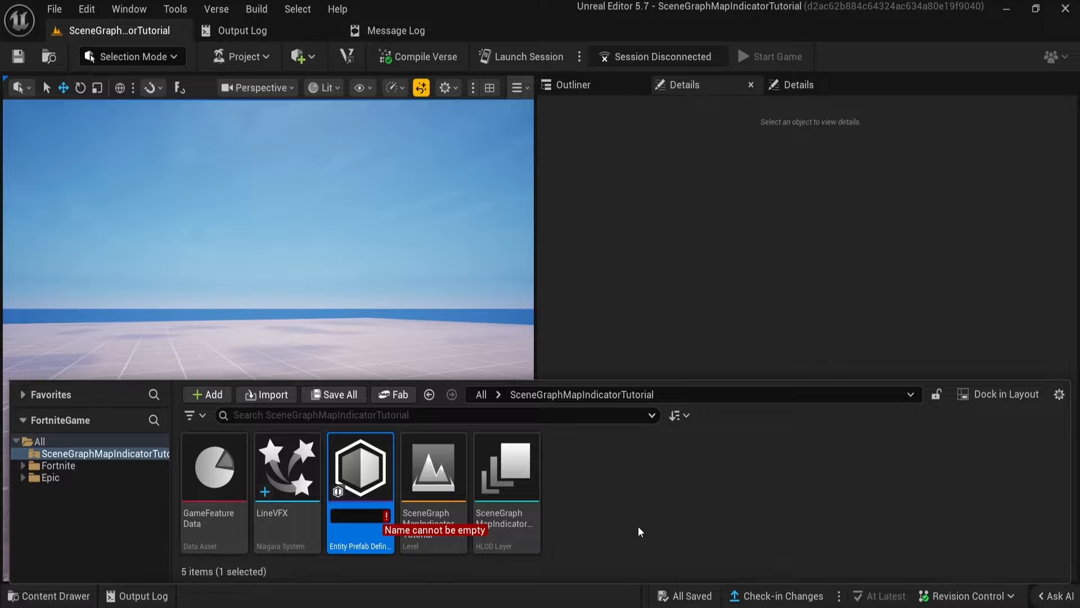
{"action": "type", "text": "Obje"}
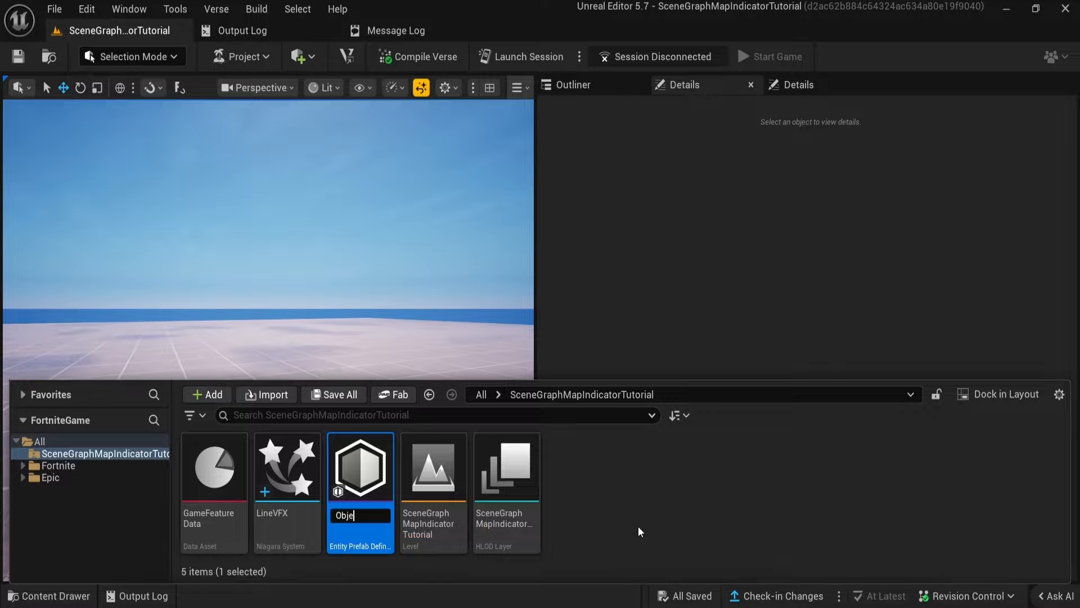
{"action": "type", "text": "ctivePulsePrefab"}
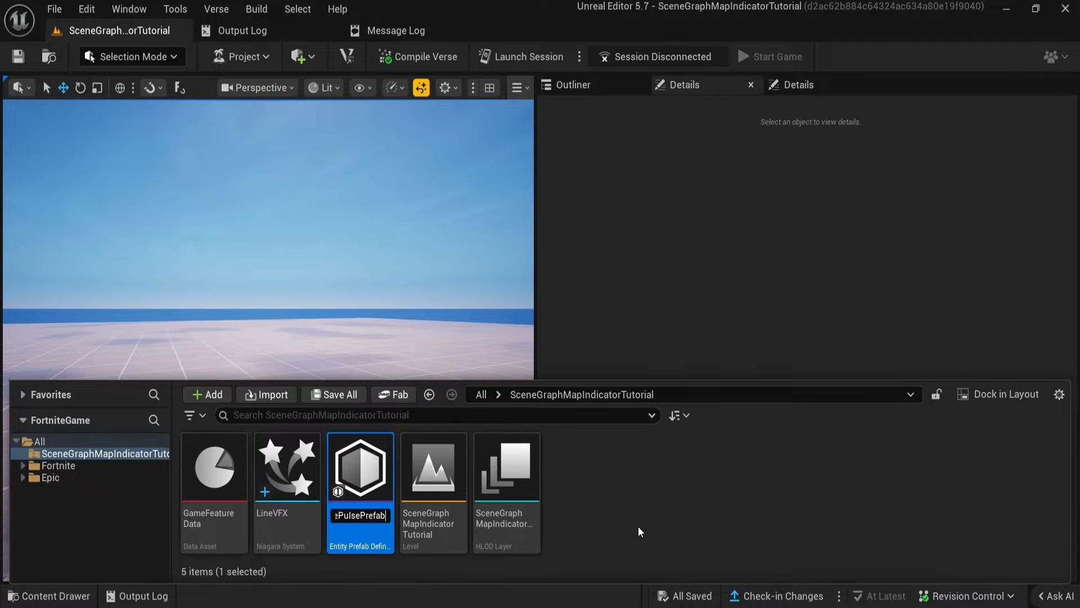